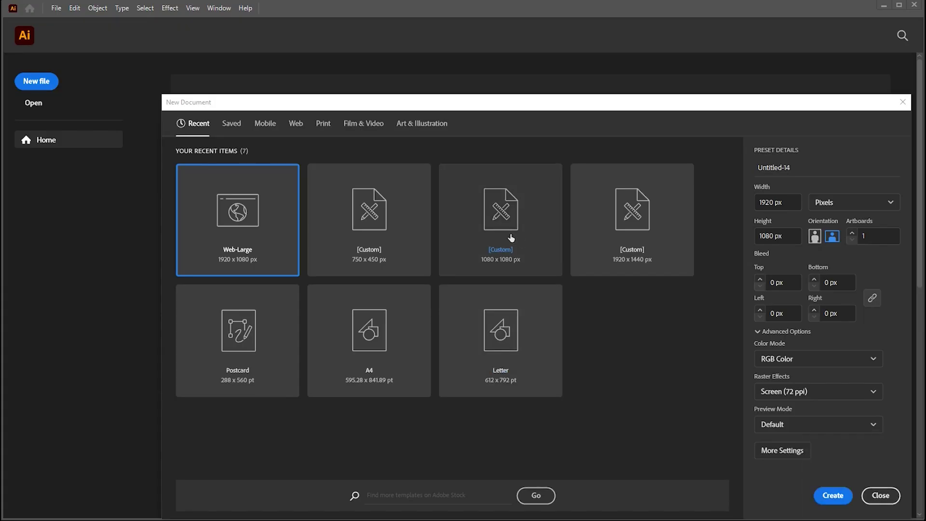
Create a new 1080 × 1080 px document from the Custom preset
{"action": "left_click", "coordinate": [511, 238]}
{"action": "left_click", "coordinate": [784, 236]}
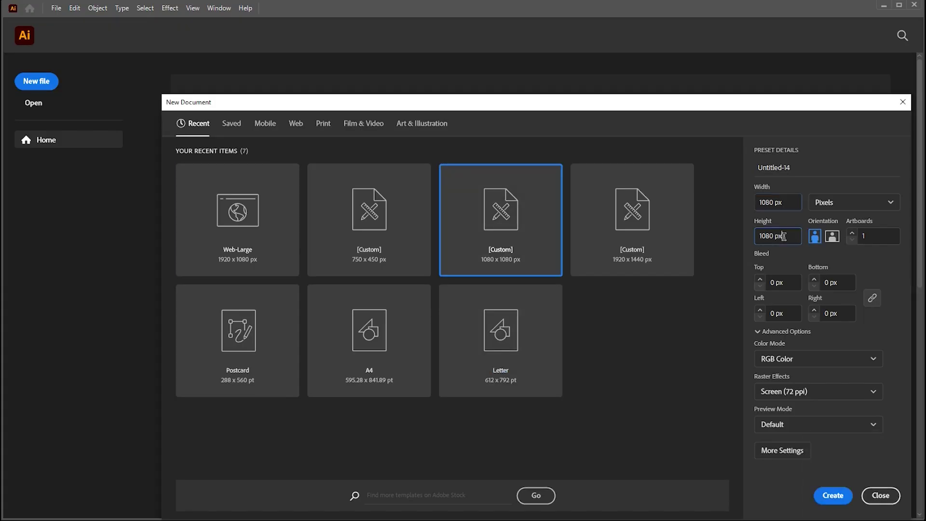
{"action": "left_click", "coordinate": [830, 495]}
Draw a 600 × 600 px circle and centre it horizontally and vertically on the artboard
{"action": "key", "text": "z"}
{"action": "left_click_drag", "start_coordinate": [524, 296], "coordinate": [532, 297]}
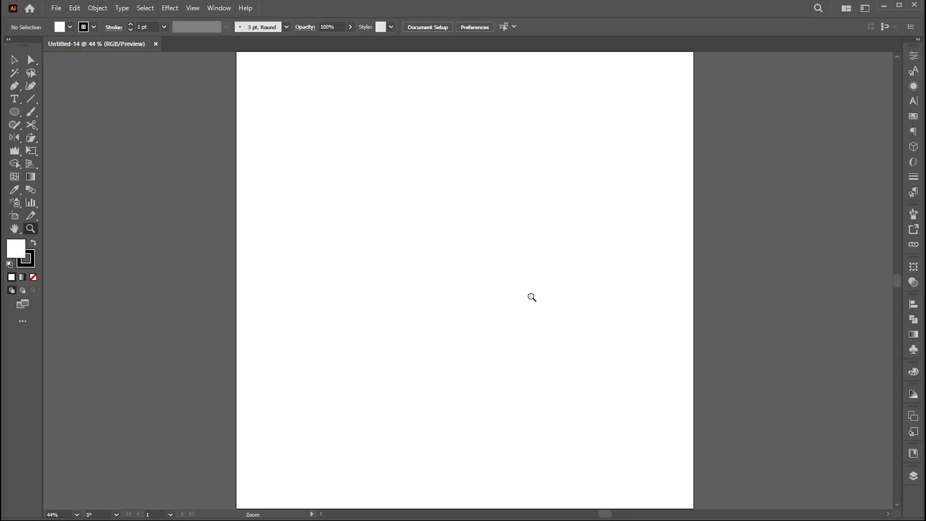
{"action": "left_click", "coordinate": [13, 114]}
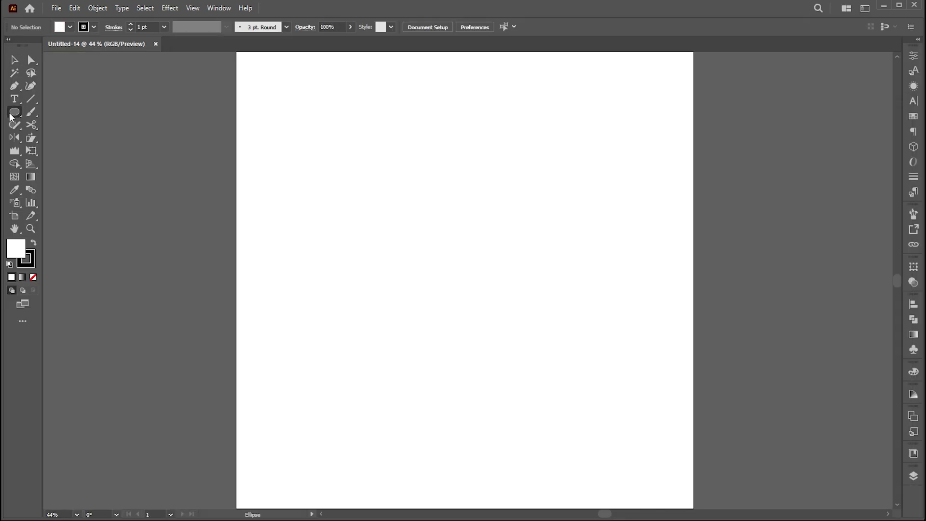
{"action": "left_click", "coordinate": [380, 243]}
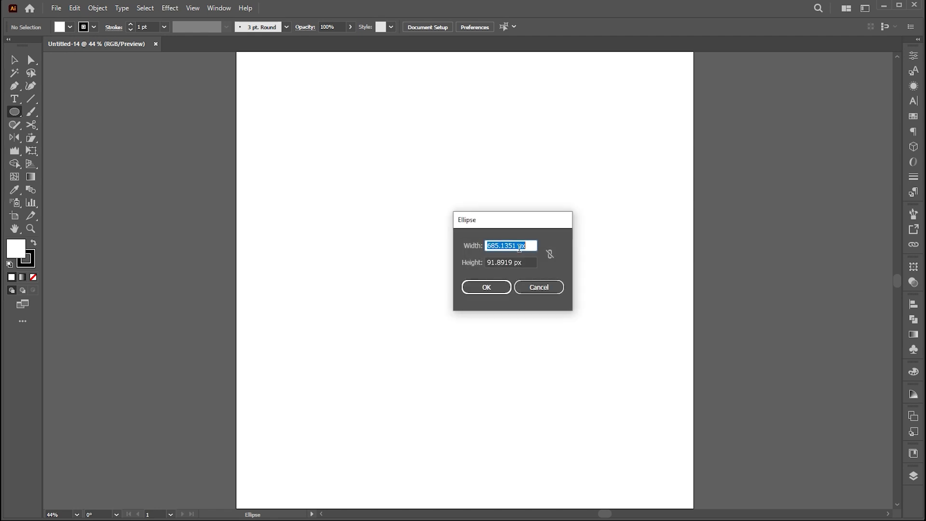
{"action": "type", "text": "600"}
{"action": "key", "text": "Tab"}
{"action": "type", "text": "6"}
{"action": "key", "text": "Return"}
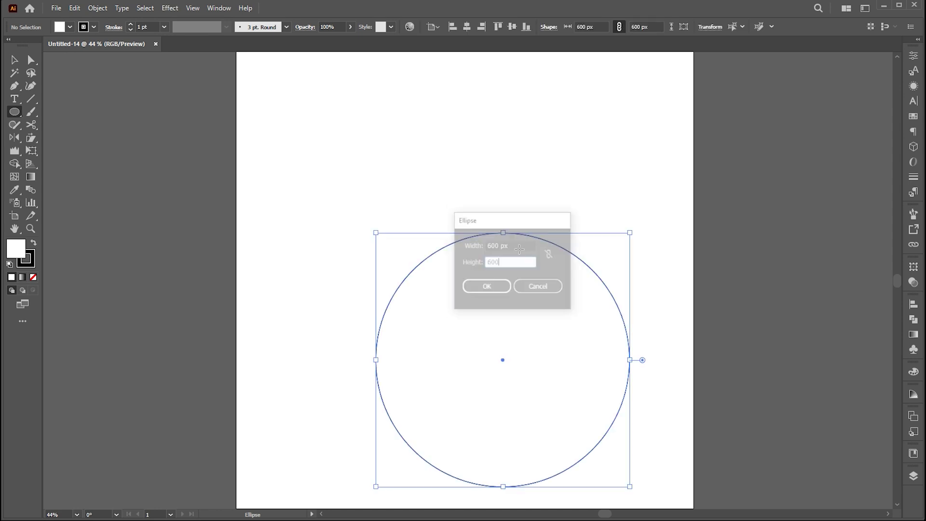
{"action": "key", "text": "v"}
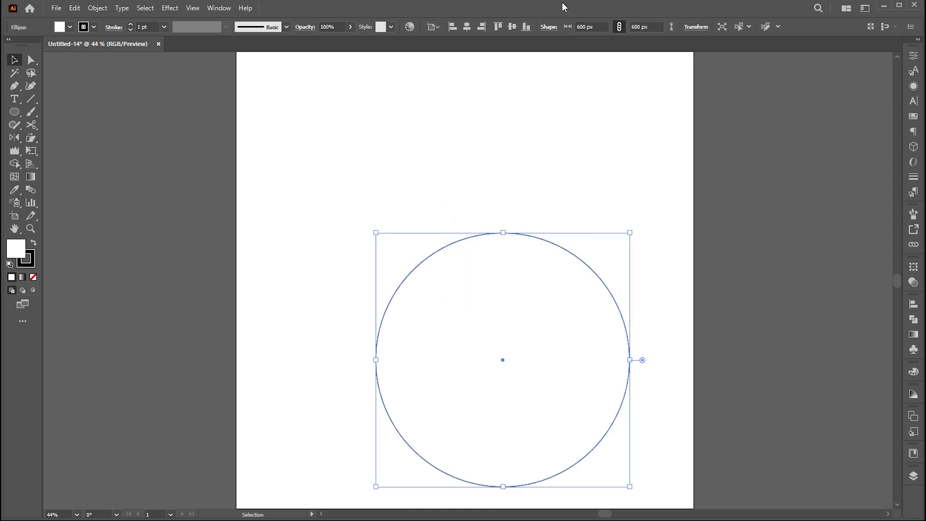
{"action": "left_click", "coordinate": [468, 26]}
{"action": "left_click", "coordinate": [514, 28]}
Paste a copy of the circle in front and shrink it to 200 × 200 px
{"action": "left_click", "coordinate": [75, 8]}
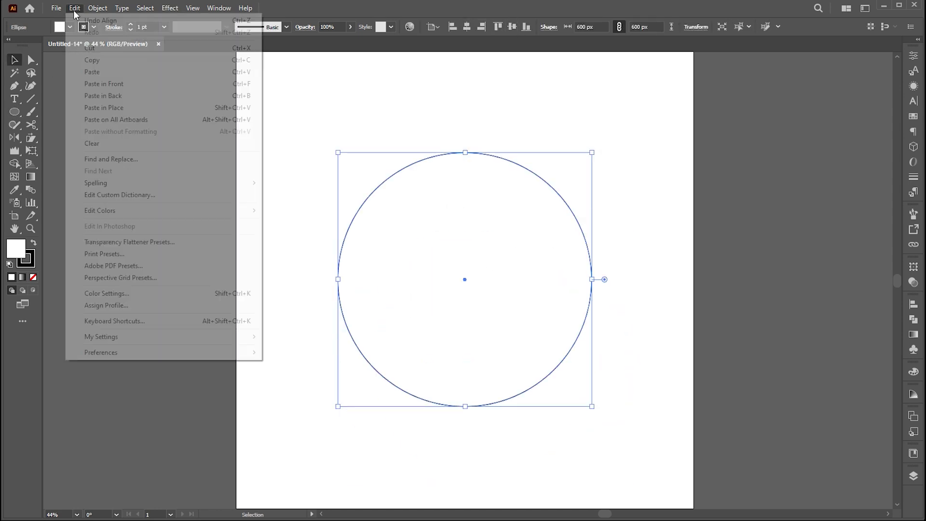
{"action": "left_click", "coordinate": [73, 59]}
{"action": "left_click", "coordinate": [78, 7]}
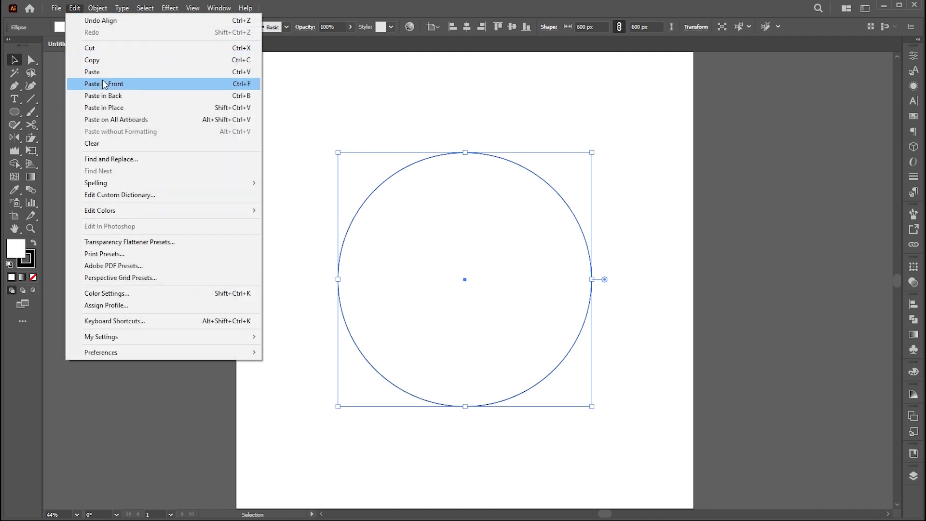
{"action": "left_click", "coordinate": [104, 84]}
{"action": "left_click", "coordinate": [550, 27]}
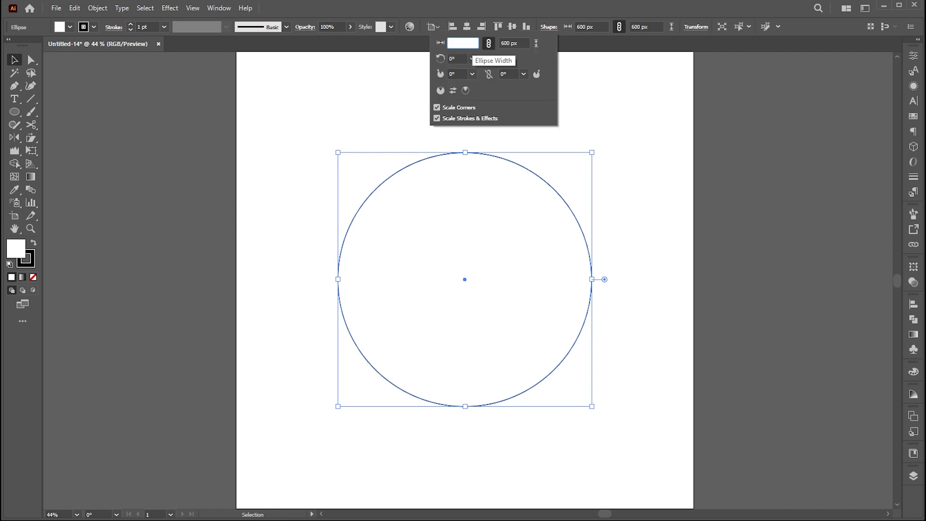
{"action": "type", "text": "200"}
{"action": "key", "text": "Return"}
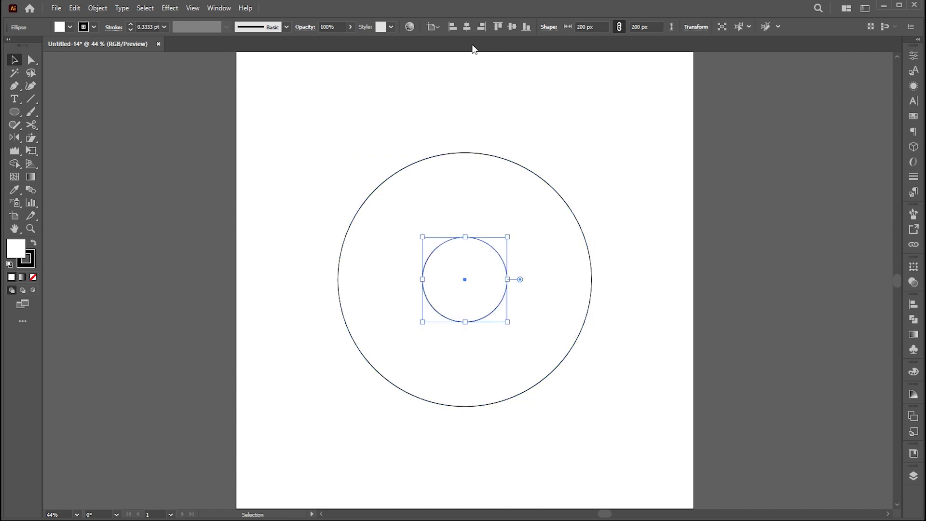
{"action": "left_click", "coordinate": [610, 171]}
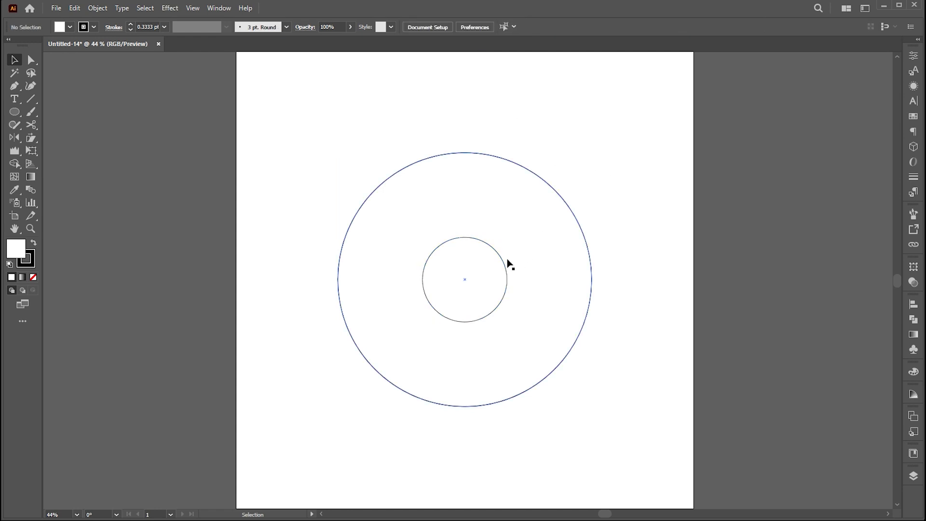
Move the small circle down to touch the big circle's bottom, with a copy straight above it
{"action": "left_click_drag", "start_coordinate": [505, 263], "coordinate": [505, 349]}
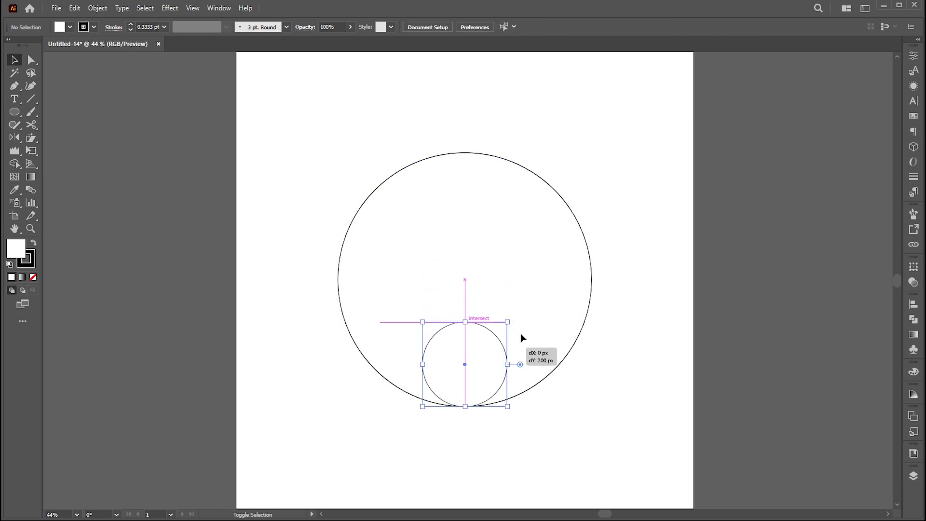
{"action": "key", "text": "ctrl+a"}
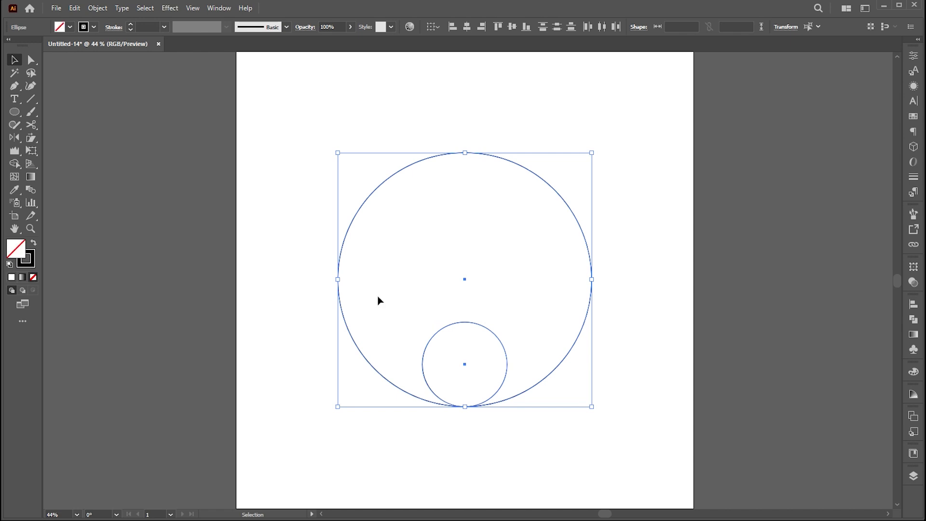
{"action": "left_click", "coordinate": [660, 297]}
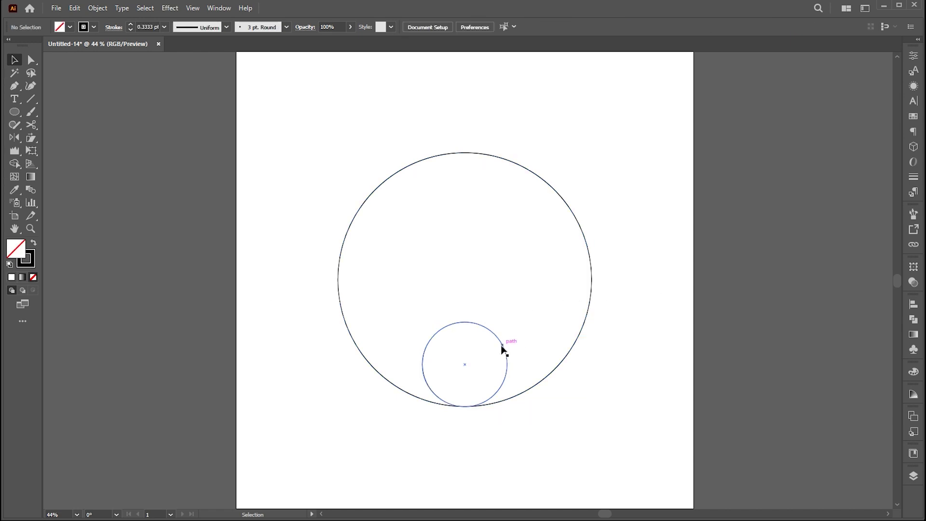
{"action": "left_click_drag", "start_coordinate": [502, 349], "coordinate": [514, 215]}
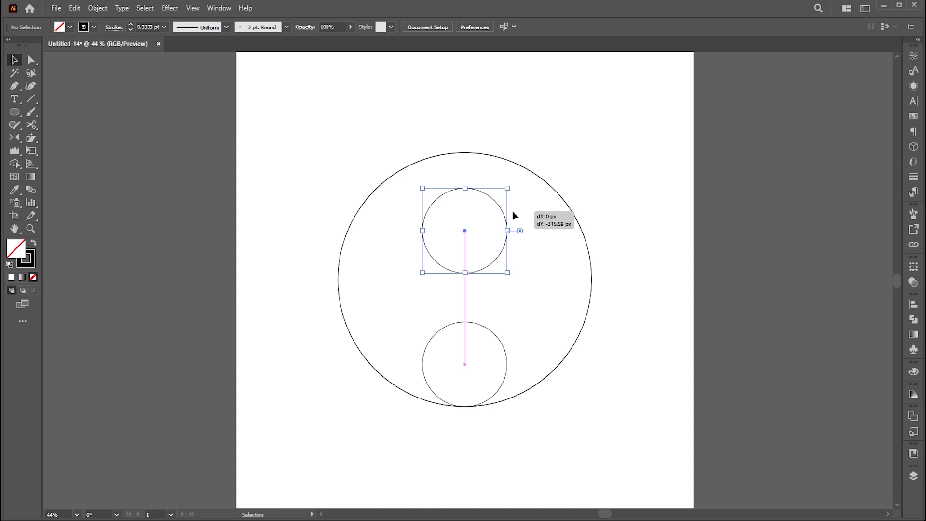
{"action": "left_click", "coordinate": [626, 177]}
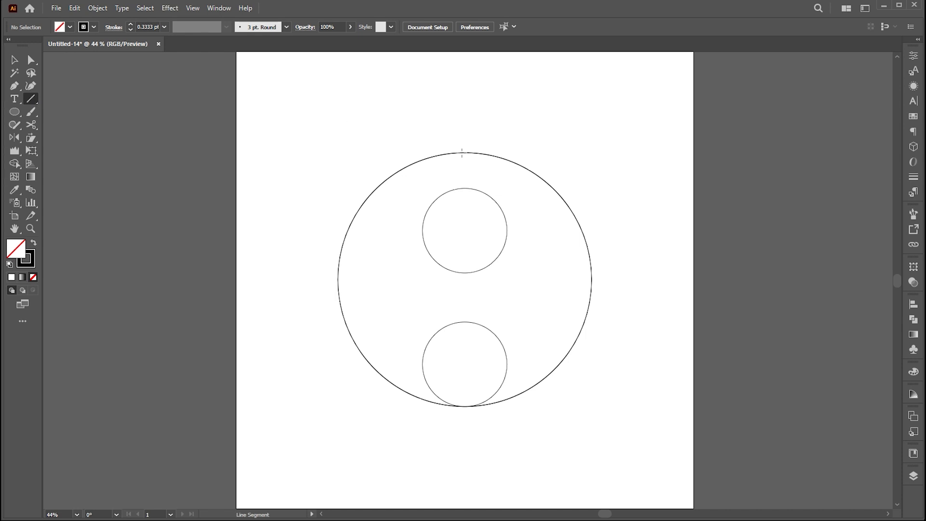
Draw vertical lines along the left and right edges of the small circles
{"action": "left_click_drag", "start_coordinate": [422, 135], "coordinate": [423, 450]}
{"action": "key", "text": "v"}
{"action": "left_click_drag", "start_coordinate": [423, 321], "coordinate": [507, 321]}
{"action": "left_click", "coordinate": [631, 145]}
Give all the circles and lines a black 3 pt stroke with the Eyedropper
{"action": "left_click_drag", "start_coordinate": [628, 122], "coordinate": [366, 444]}
{"action": "key", "text": "i"}
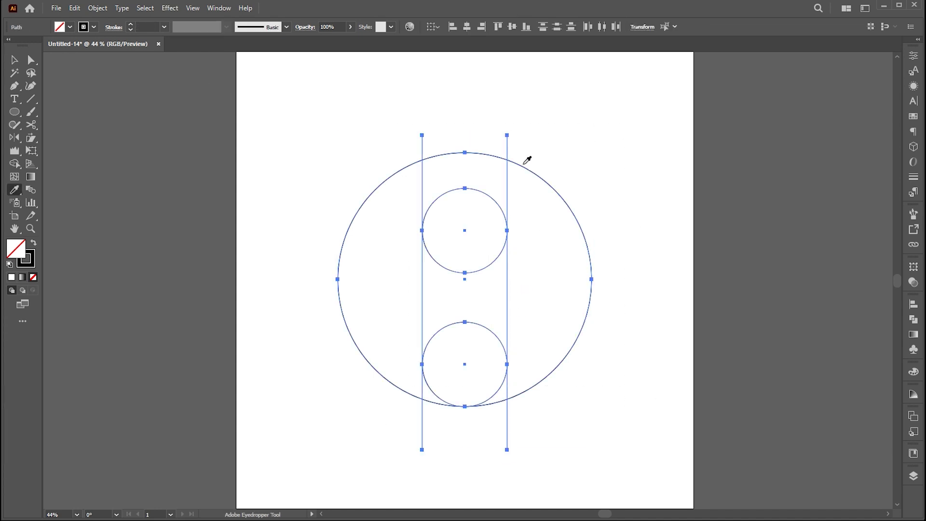
{"action": "left_click", "coordinate": [528, 163]}
{"action": "key", "text": "v"}
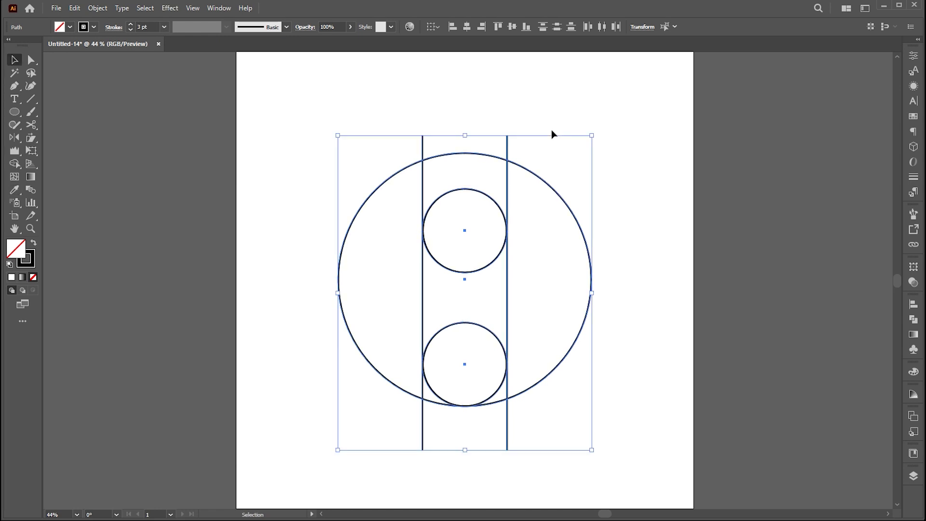
{"action": "left_click", "coordinate": [551, 129]}
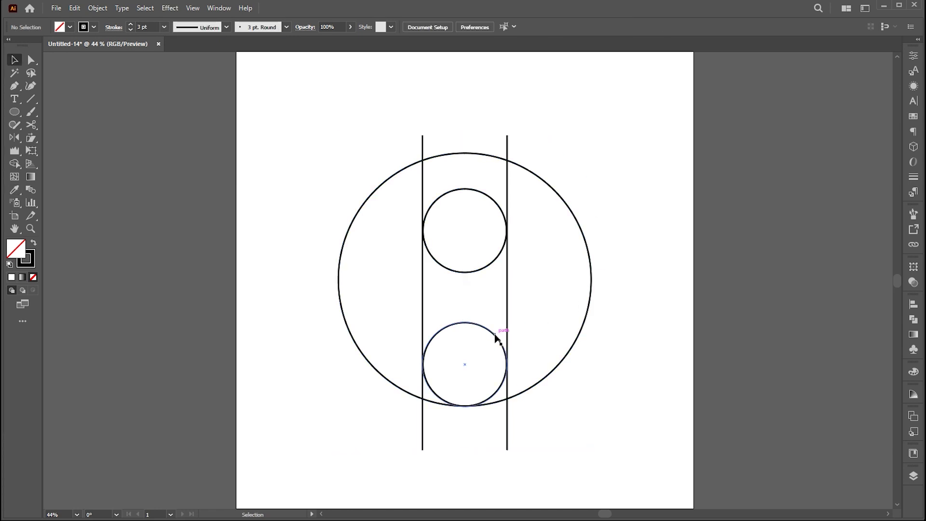
Copy the lower small circle to its right and draw a horizontal line across the lower circles' tops
{"action": "left_click_drag", "start_coordinate": [497, 338], "coordinate": [582, 337]}
{"action": "left_click", "coordinate": [660, 318]}
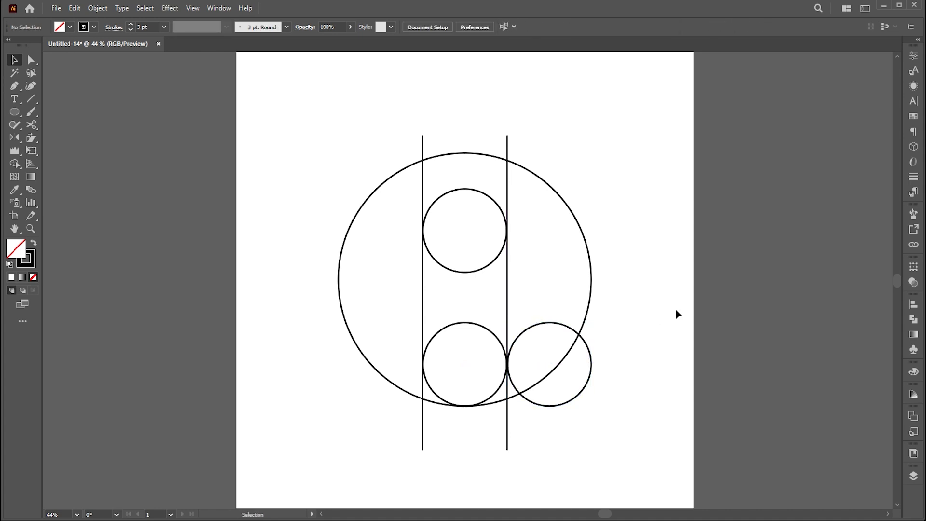
{"action": "left_click", "coordinate": [31, 99]}
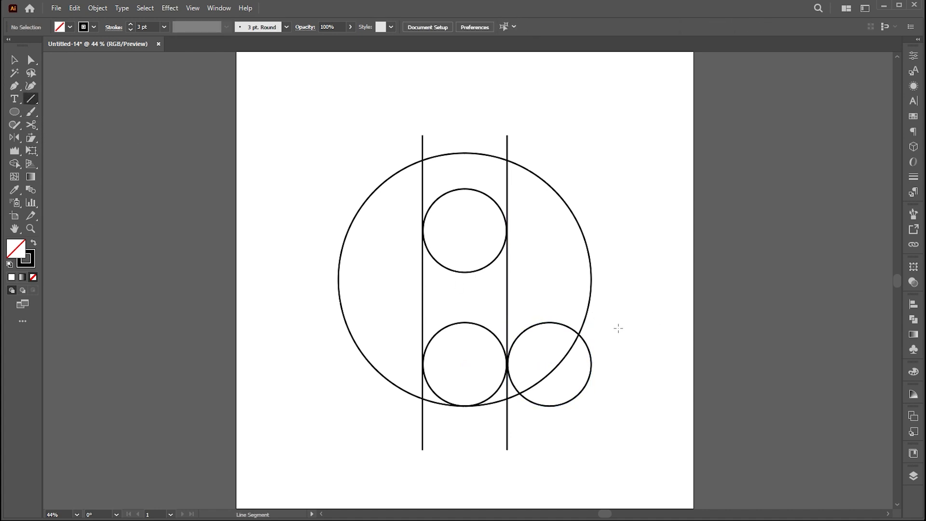
{"action": "left_click_drag", "start_coordinate": [619, 322], "coordinate": [307, 322]}
{"action": "key", "text": "v"}
{"action": "left_click", "coordinate": [721, 228]}
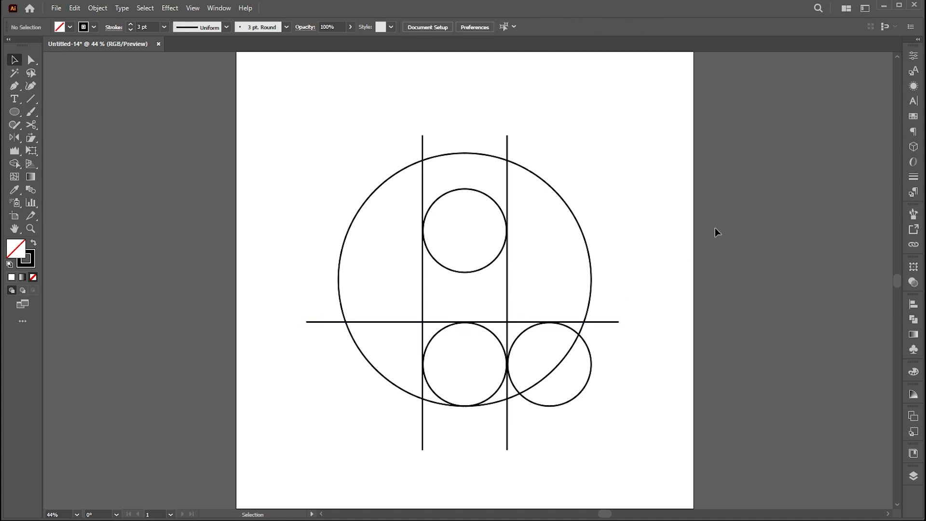
{"action": "mouse_move", "coordinate": [665, 119]}
{"action": "left_mouse_down"}
{"action": "mouse_move", "coordinate": [664, 130]}
{"action": "mouse_move", "coordinate": [317, 409]}
{"action": "left_mouse_up"}
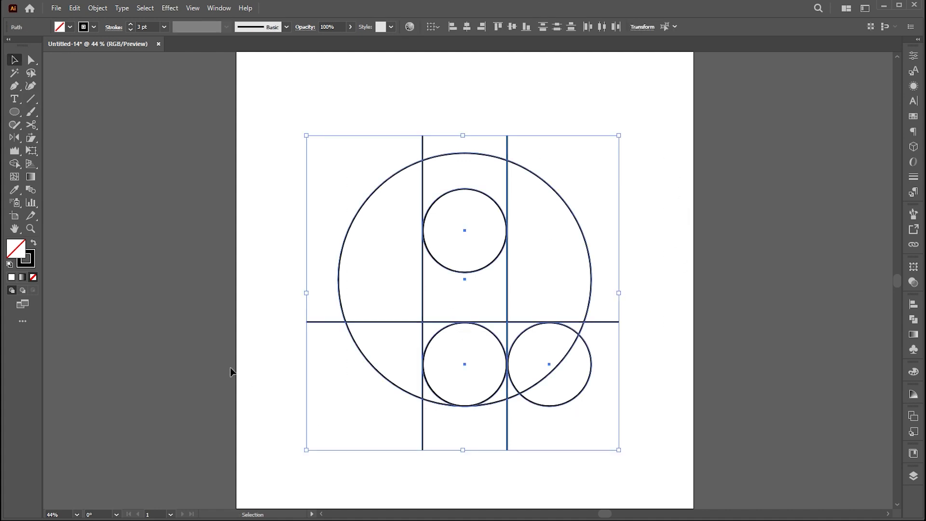
Set up the Shape Builder with no stroke and a black fill
{"action": "left_click", "coordinate": [21, 166]}
{"action": "left_click", "coordinate": [94, 28]}
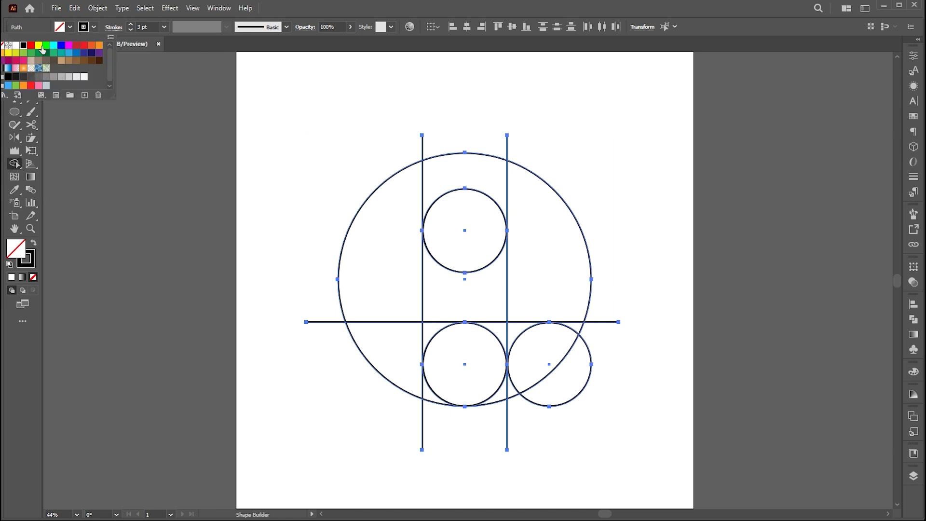
{"action": "left_click", "coordinate": [3, 44]}
{"action": "left_click", "coordinate": [70, 27]}
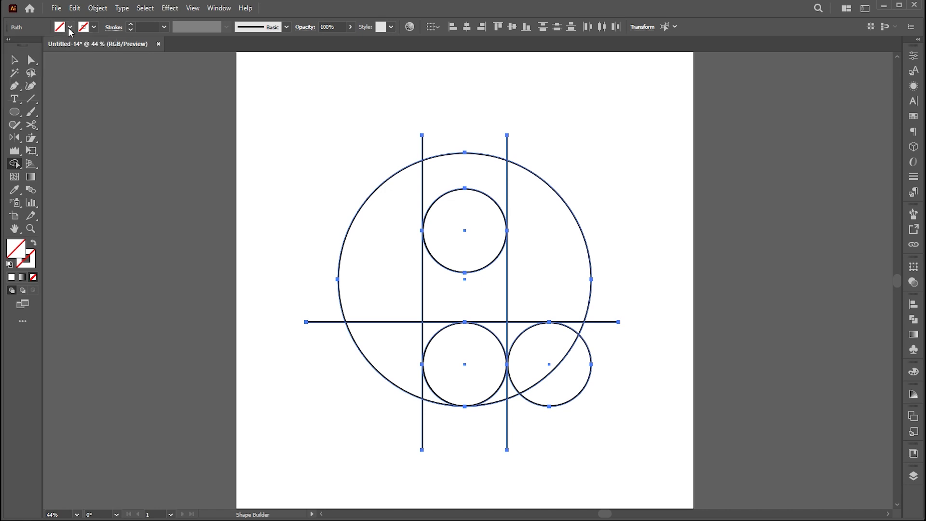
{"action": "left_click", "coordinate": [70, 27]}
{"action": "left_click", "coordinate": [22, 45]}
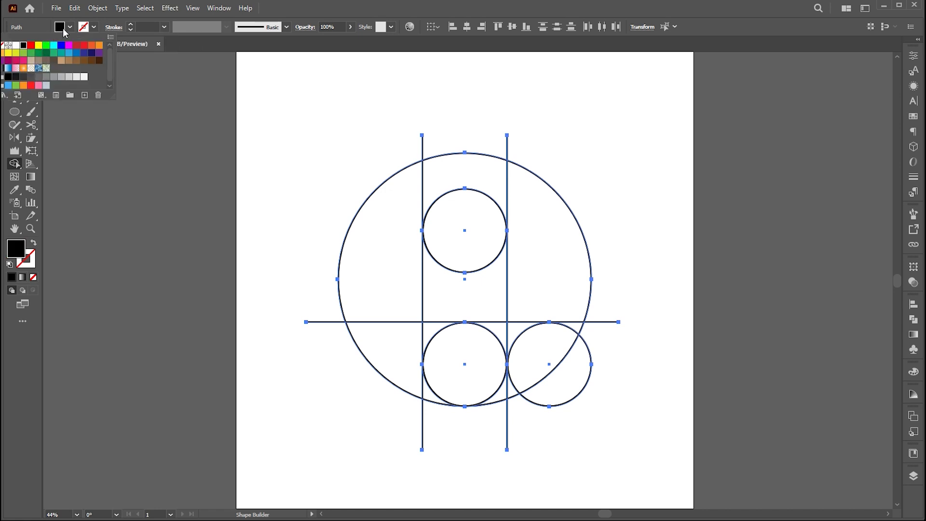
Merge the big circle's regions, the arch and the lower-right circle into one black shape
{"action": "left_click_drag", "start_coordinate": [580, 331], "coordinate": [573, 297]}
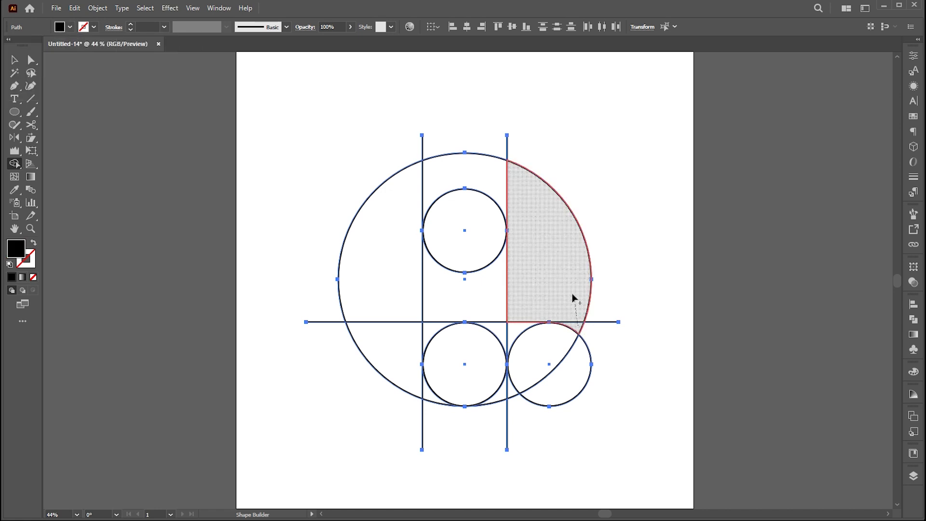
{"action": "mouse_move", "coordinate": [536, 214]}
{"action": "left_mouse_down"}
{"action": "mouse_move", "coordinate": [496, 189]}
{"action": "mouse_move", "coordinate": [440, 181]}
{"action": "mouse_move", "coordinate": [393, 212]}
{"action": "mouse_move", "coordinate": [399, 355]}
{"action": "left_mouse_up"}
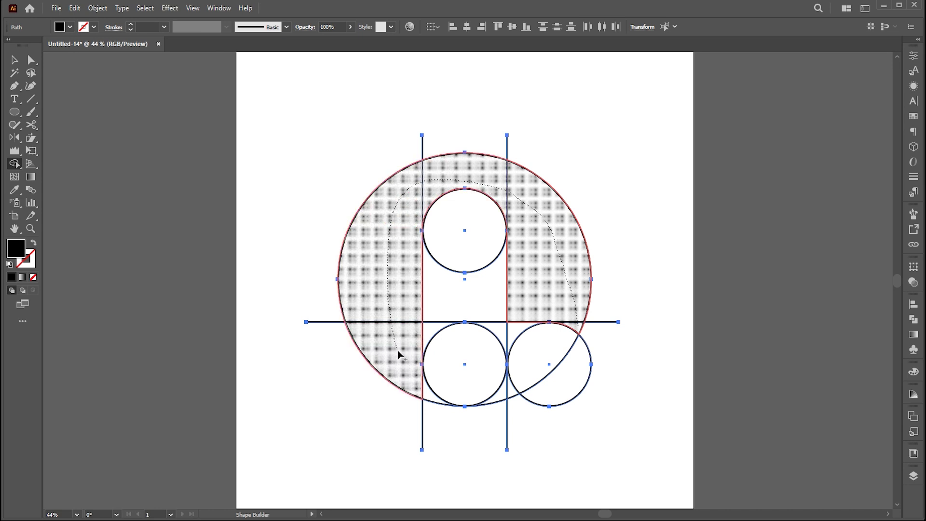
{"action": "mouse_move", "coordinate": [415, 385]}
{"action": "left_mouse_down"}
{"action": "mouse_move", "coordinate": [505, 401]}
{"action": "mouse_move", "coordinate": [487, 392]}
{"action": "left_mouse_up"}
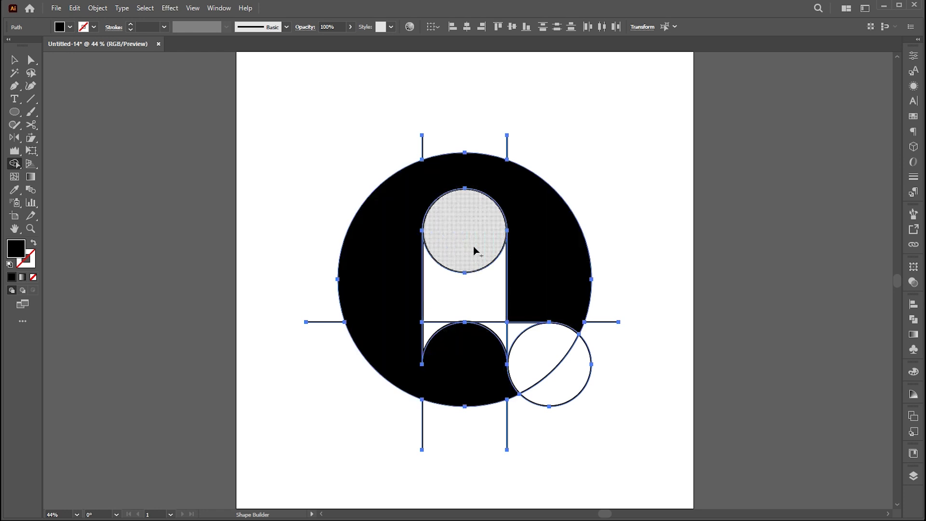
{"action": "mouse_move", "coordinate": [473, 244]}
{"action": "left_mouse_down"}
{"action": "mouse_move", "coordinate": [450, 300]}
{"action": "mouse_move", "coordinate": [425, 331]}
{"action": "left_mouse_up"}
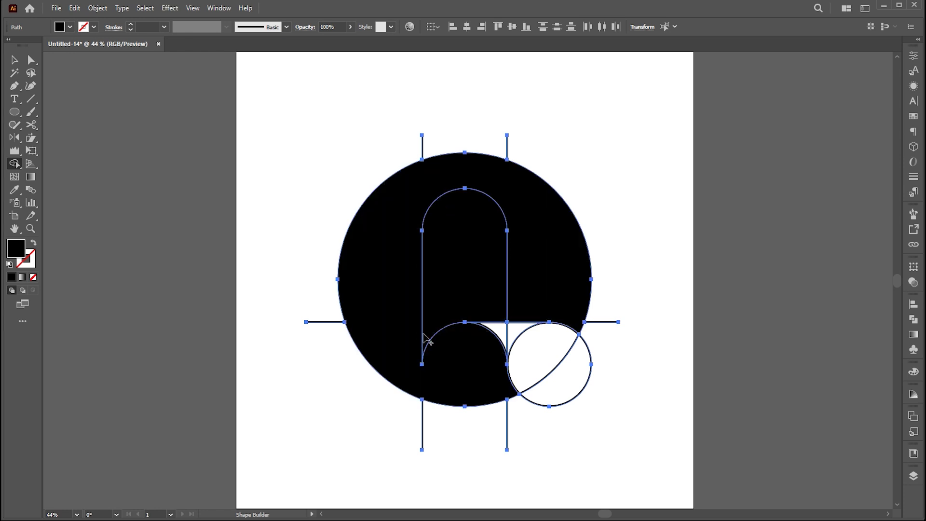
{"action": "left_click_drag", "start_coordinate": [503, 335], "coordinate": [535, 344]}
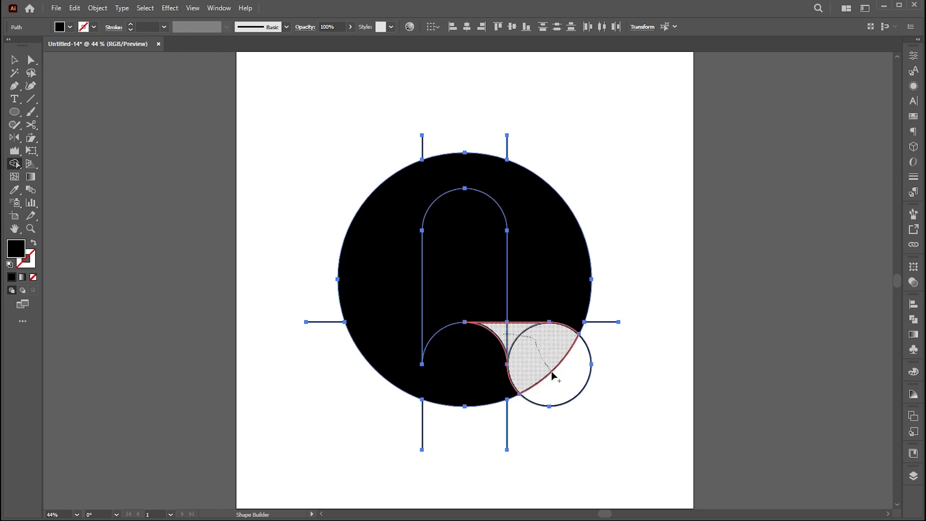
{"action": "left_click_drag", "start_coordinate": [553, 375], "coordinate": [560, 384]}
{"action": "left_click", "coordinate": [31, 60]}
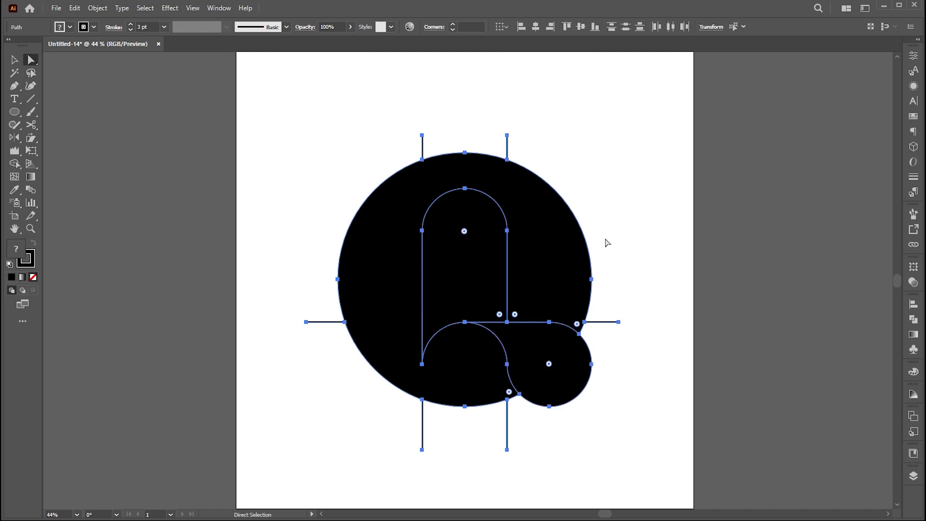
Cut the black merged shape temporarily and delete all eight guide lines
{"action": "left_click", "coordinate": [630, 251]}
{"action": "left_click", "coordinate": [560, 270]}
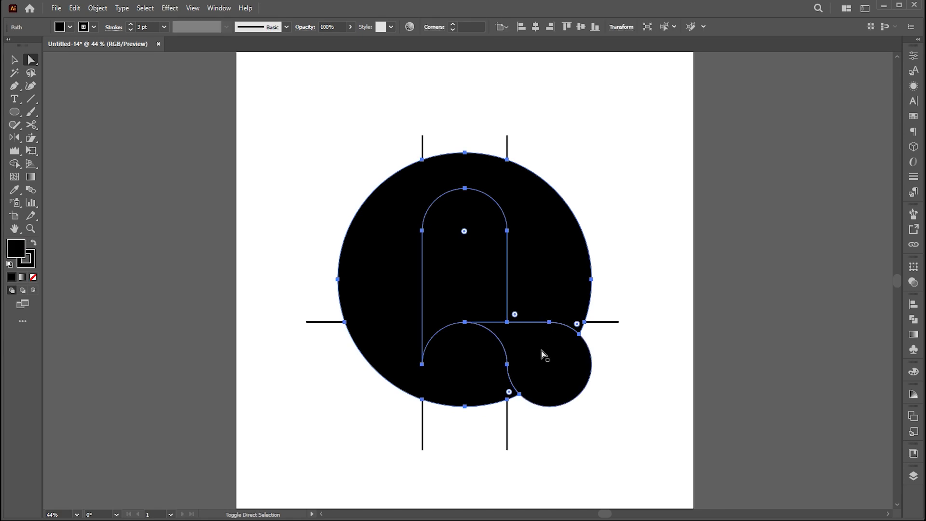
{"action": "left_click", "coordinate": [74, 9]}
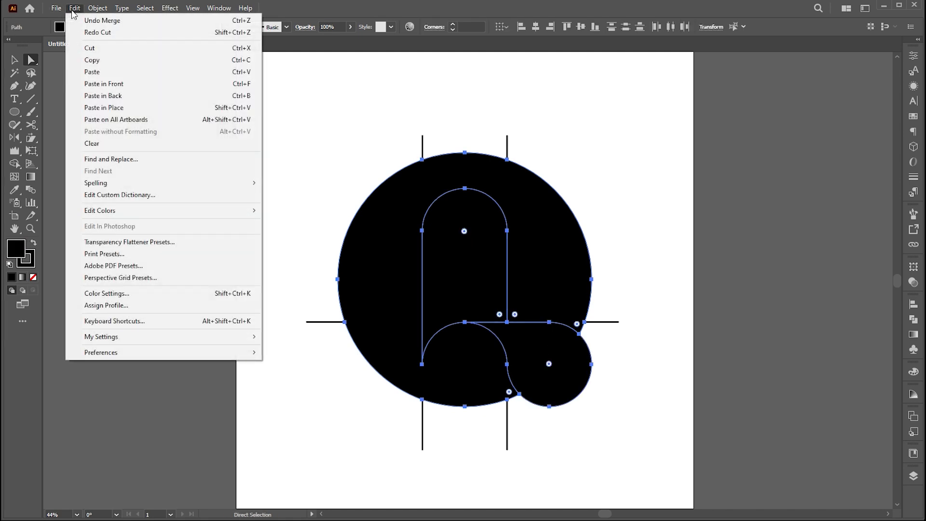
{"action": "left_click", "coordinate": [96, 52]}
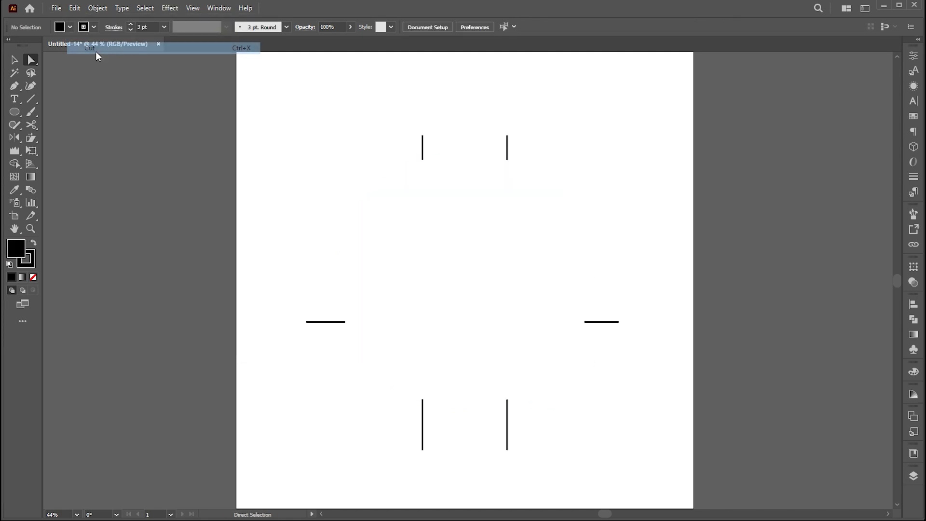
{"action": "key", "text": "v"}
{"action": "left_click_drag", "start_coordinate": [708, 104], "coordinate": [293, 439]}
{"action": "key", "text": "Delete"}
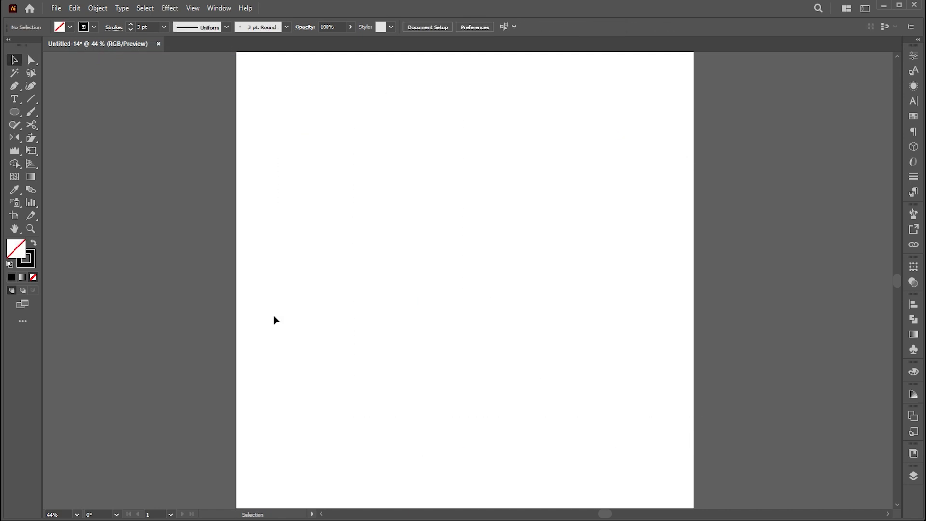
Paste the merged shape back in front, in place, and select the inner arch path
{"action": "left_click", "coordinate": [80, 9]}
{"action": "left_click", "coordinate": [108, 84]}
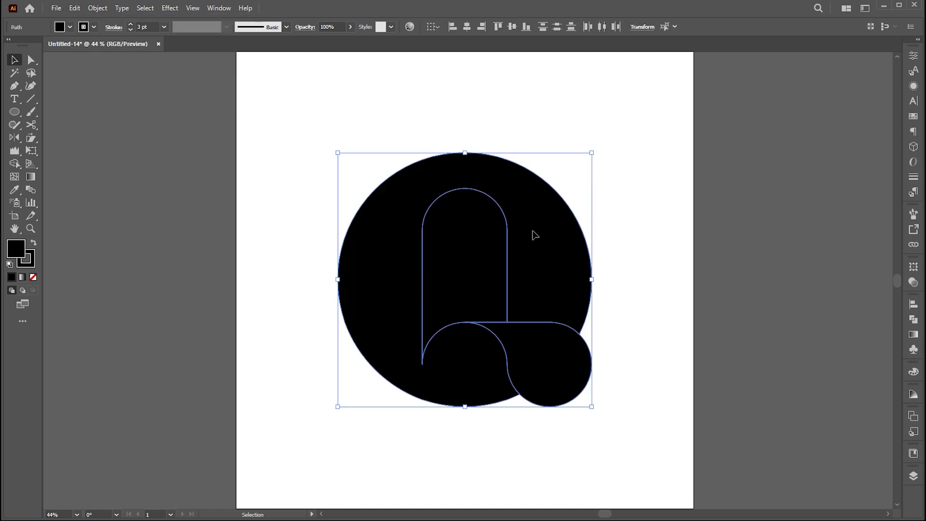
{"action": "left_click", "coordinate": [626, 219]}
{"action": "left_click", "coordinate": [457, 273]}
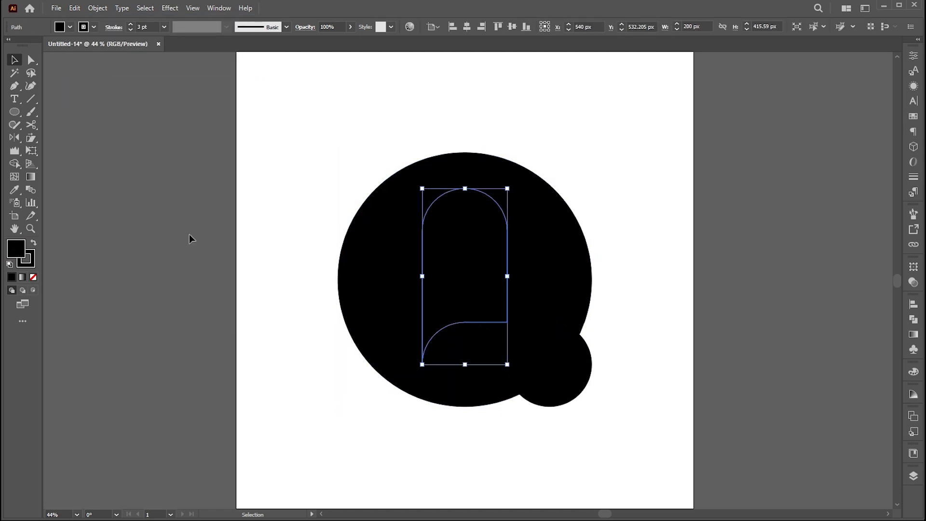
Fill the arch with the page's white and remove the stroke from all logo shapes
{"action": "left_click", "coordinate": [14, 190]}
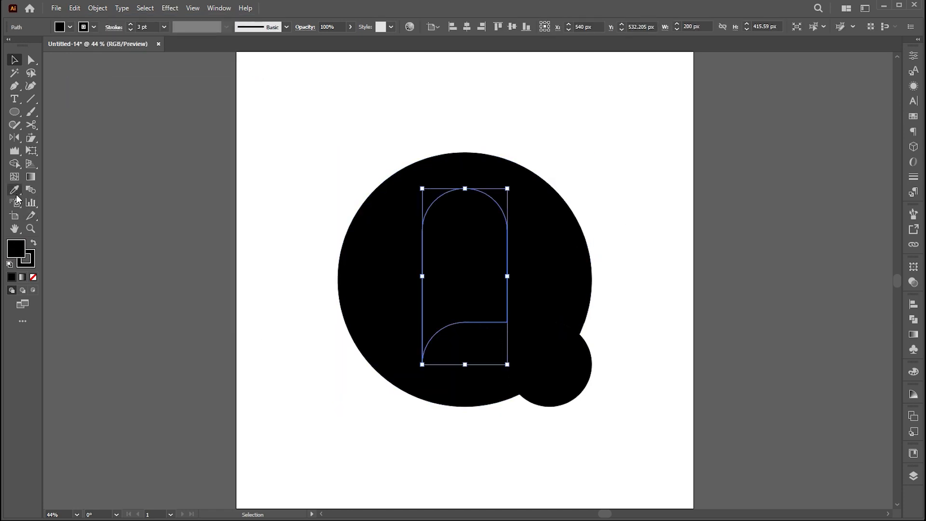
{"action": "left_click", "coordinate": [378, 120]}
{"action": "key", "text": "v"}
{"action": "left_click_drag", "start_coordinate": [646, 259], "coordinate": [578, 371]}
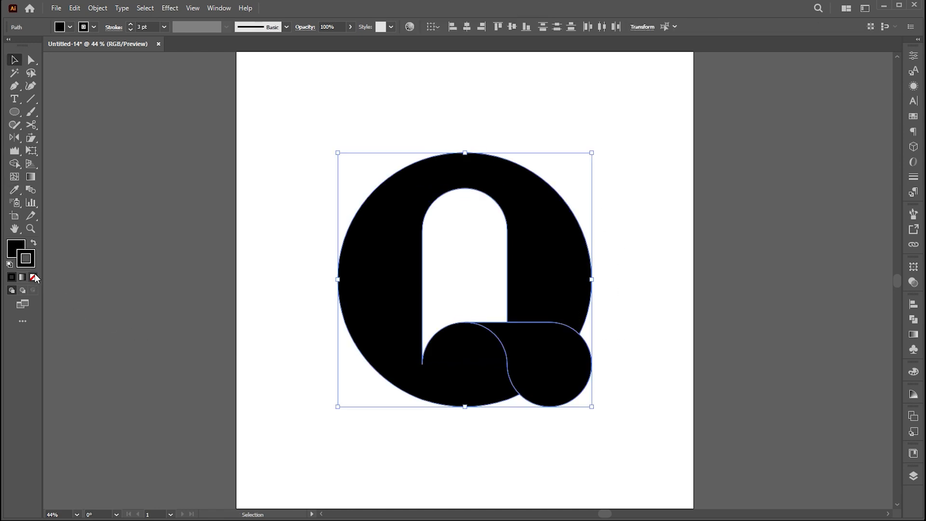
{"action": "left_click", "coordinate": [34, 278]}
Fill the lower-right tongue shape with a bright, saturated red
{"action": "left_click", "coordinate": [509, 362]}
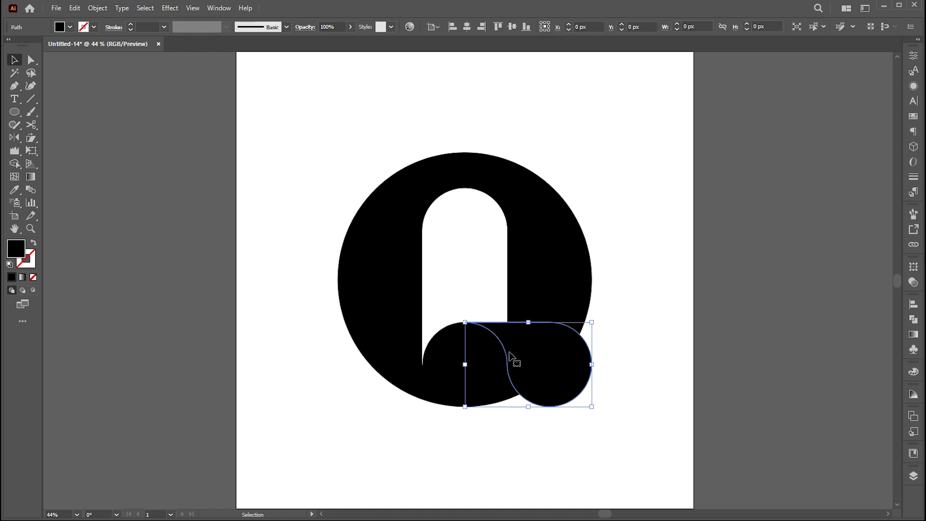
{"action": "double_click", "coordinate": [16, 256]}
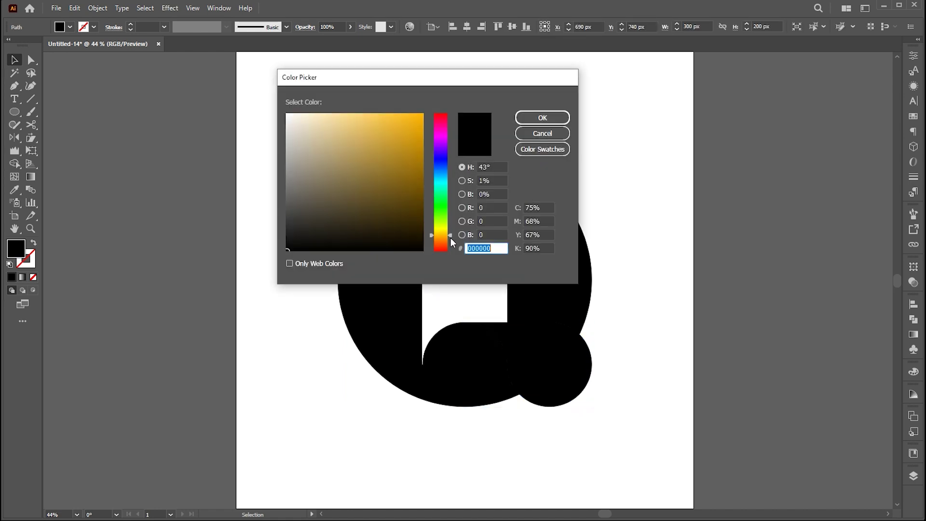
{"action": "left_click_drag", "start_coordinate": [450, 238], "coordinate": [448, 114]}
{"action": "left_click", "coordinate": [417, 121]}
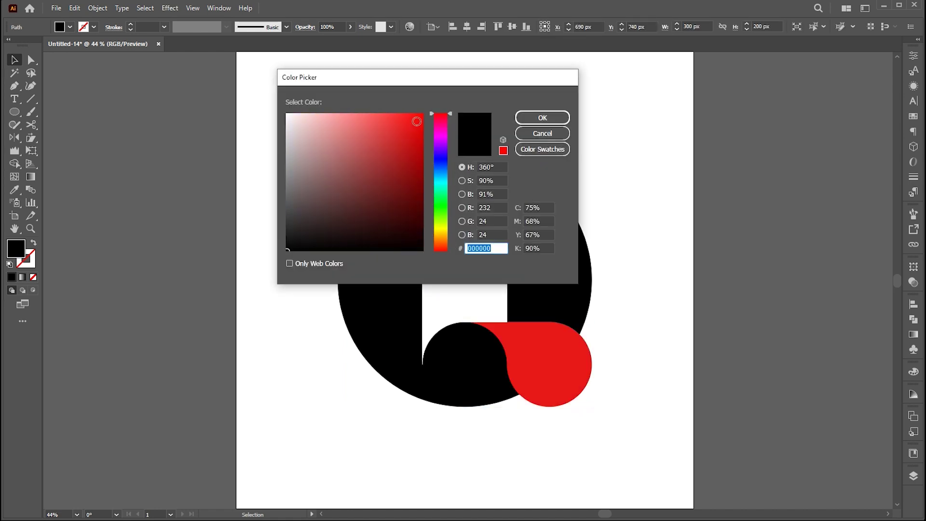
{"action": "left_click", "coordinate": [554, 118]}
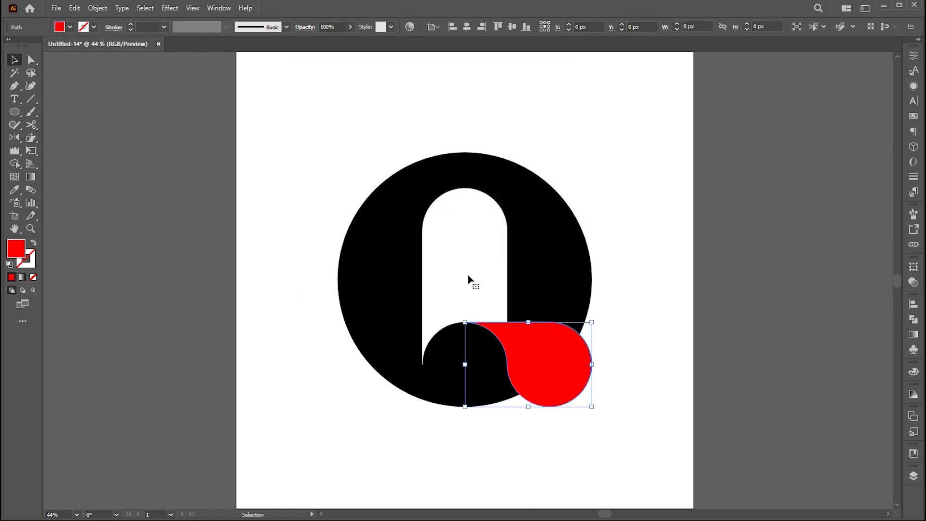
Paste a copy of the red tongue in front with a linear gradient running dark top-left to white bottom-right
{"action": "left_click", "coordinate": [74, 8]}
{"action": "left_click", "coordinate": [94, 57]}
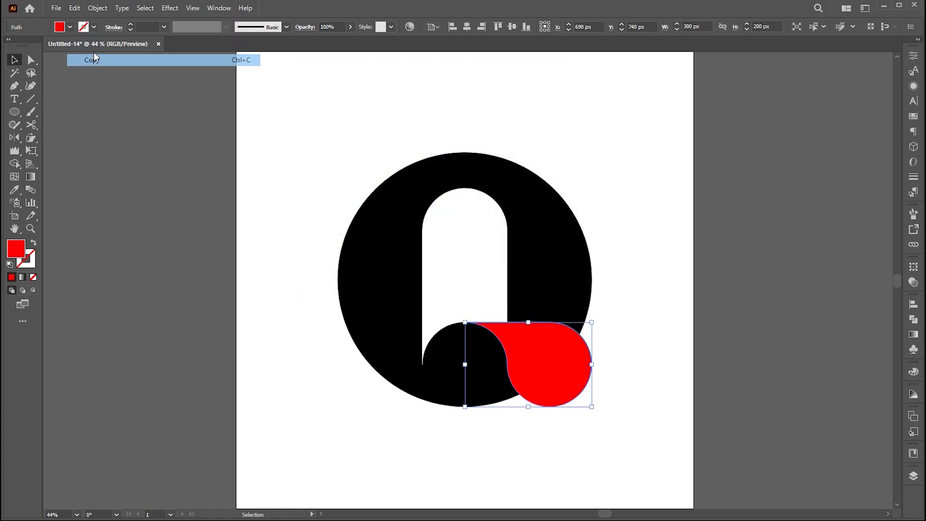
{"action": "left_click", "coordinate": [74, 8]}
{"action": "left_click", "coordinate": [98, 84]}
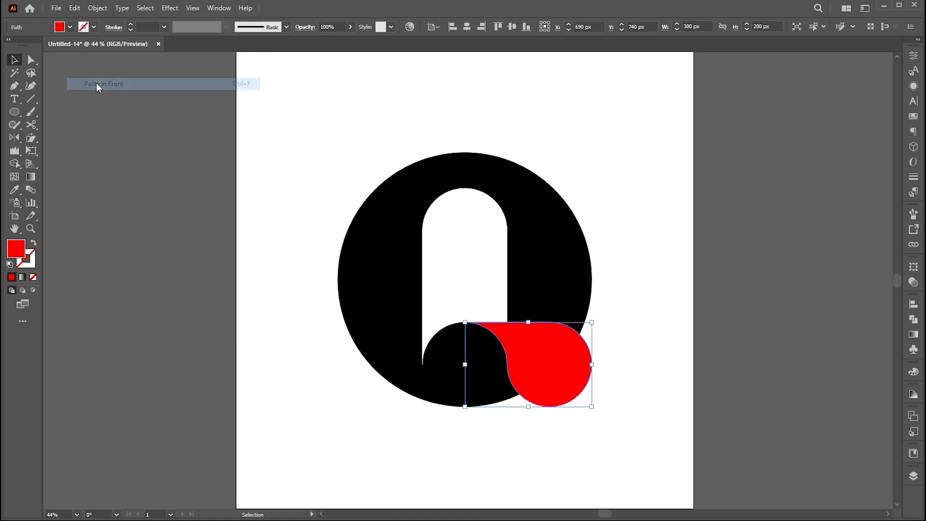
{"action": "left_click", "coordinate": [32, 177]}
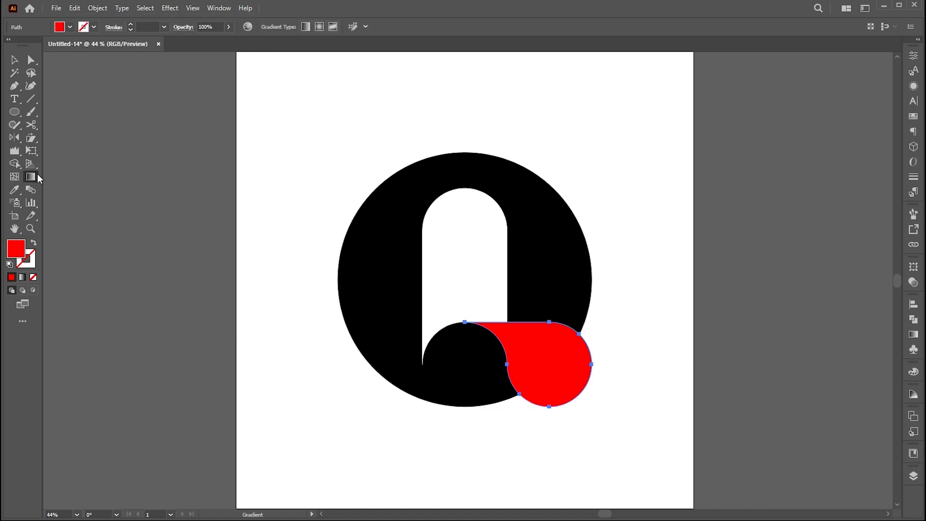
{"action": "left_click", "coordinate": [913, 335]}
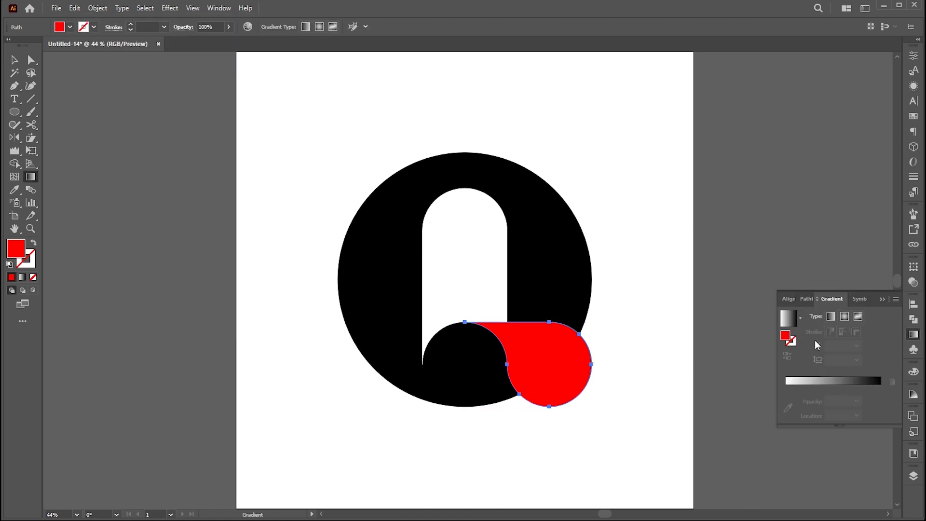
{"action": "left_click", "coordinate": [789, 319]}
{"action": "left_click_drag", "start_coordinate": [551, 365], "coordinate": [468, 315]}
Set the gradient copy to Multiply blending at 60% opacity
{"action": "key", "text": "v"}
{"action": "left_click", "coordinate": [612, 359]}
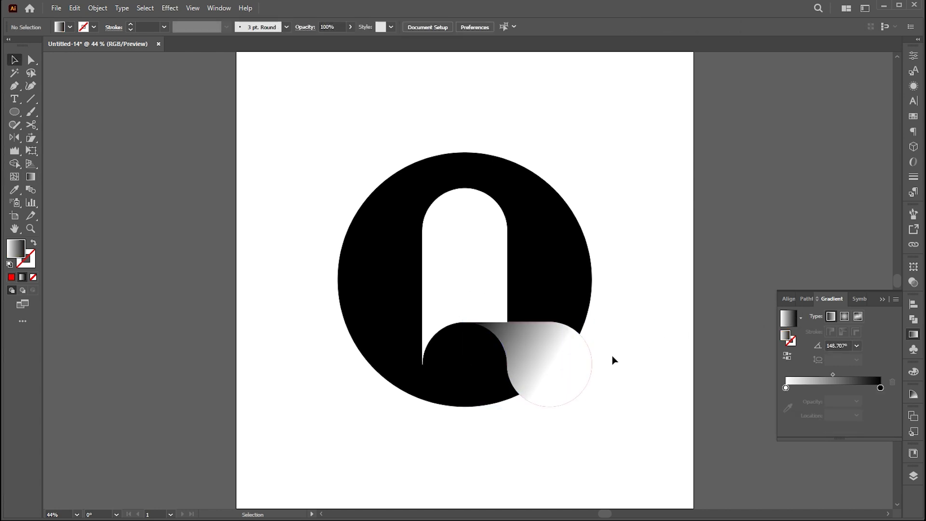
{"action": "left_click", "coordinate": [565, 360]}
{"action": "left_click", "coordinate": [914, 281]}
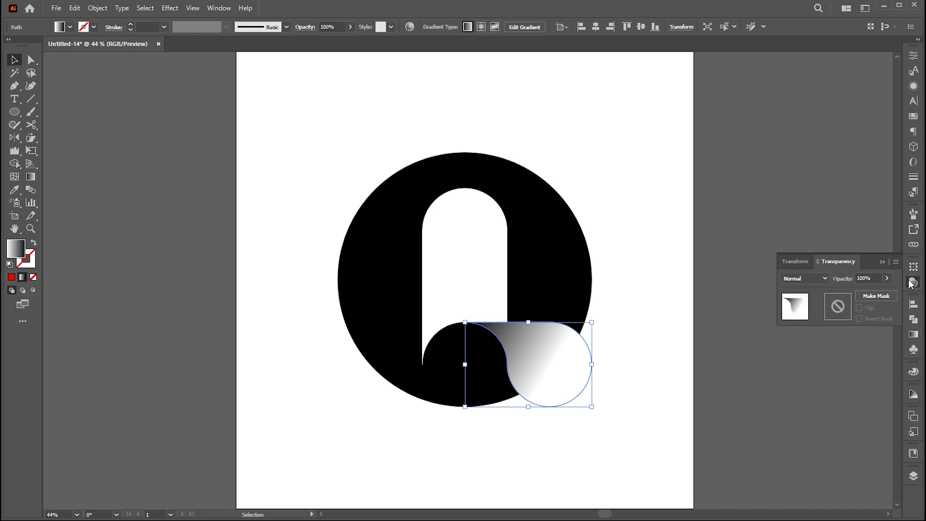
{"action": "left_click", "coordinate": [815, 279]}
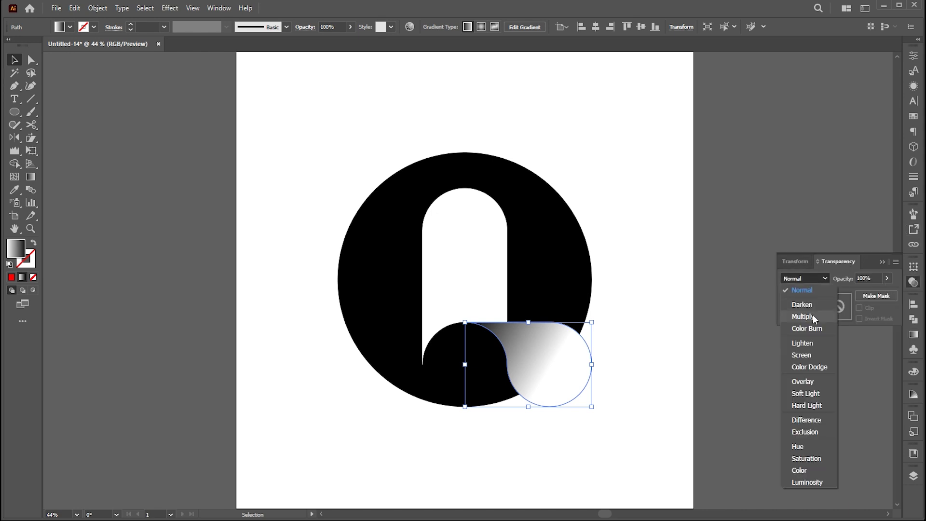
{"action": "left_click", "coordinate": [814, 317]}
{"action": "left_click", "coordinate": [834, 278]}
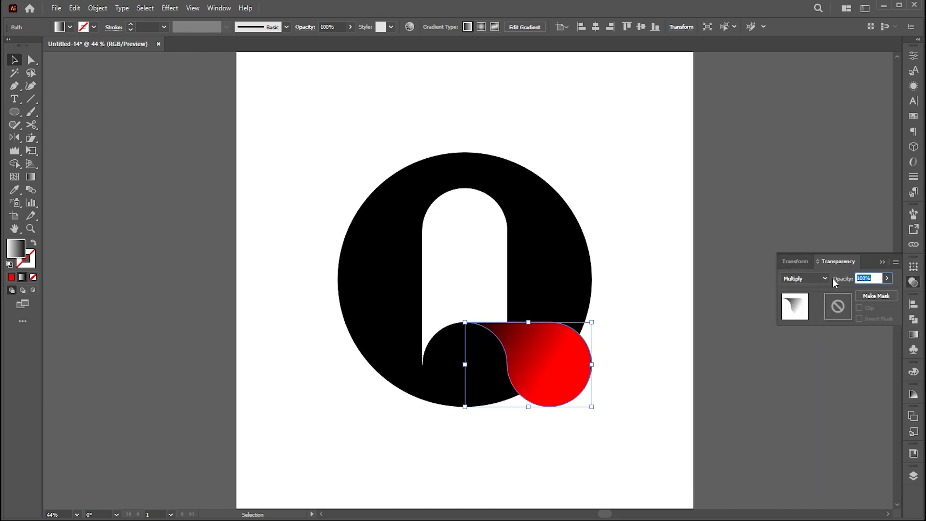
{"action": "type", "text": "60"}
{"action": "key", "text": "Return"}
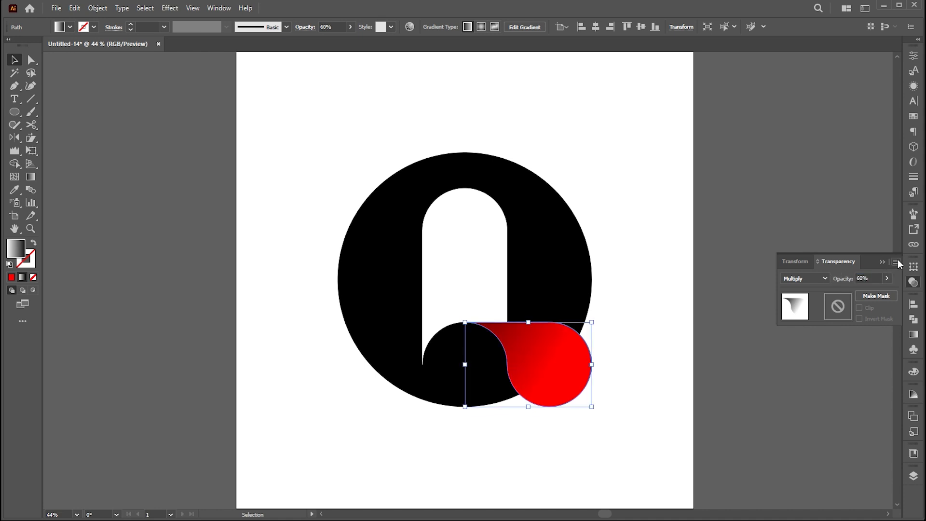
{"action": "left_click", "coordinate": [883, 261]}
Move the whole logo up about 56 px
{"action": "left_click", "coordinate": [697, 233]}
{"action": "left_click_drag", "start_coordinate": [650, 157], "coordinate": [434, 392]}
{"action": "left_click_drag", "start_coordinate": [434, 392], "coordinate": [441, 348]}
{"action": "left_click", "coordinate": [482, 418]}
Draw a wide flat ellipse below the logo with a reversed radial gradient flattened to 14.434%
{"action": "left_click", "coordinate": [14, 112]}
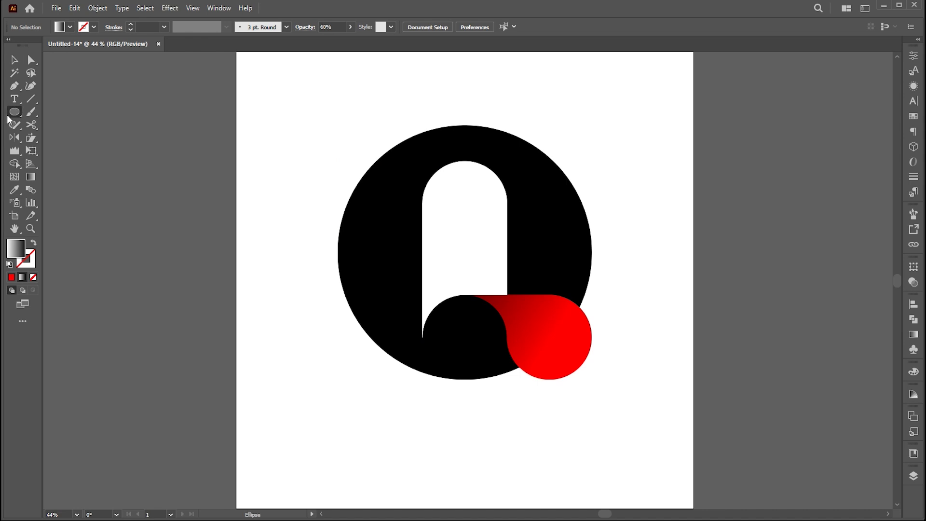
{"action": "left_click_drag", "start_coordinate": [318, 420], "coordinate": [638, 468]}
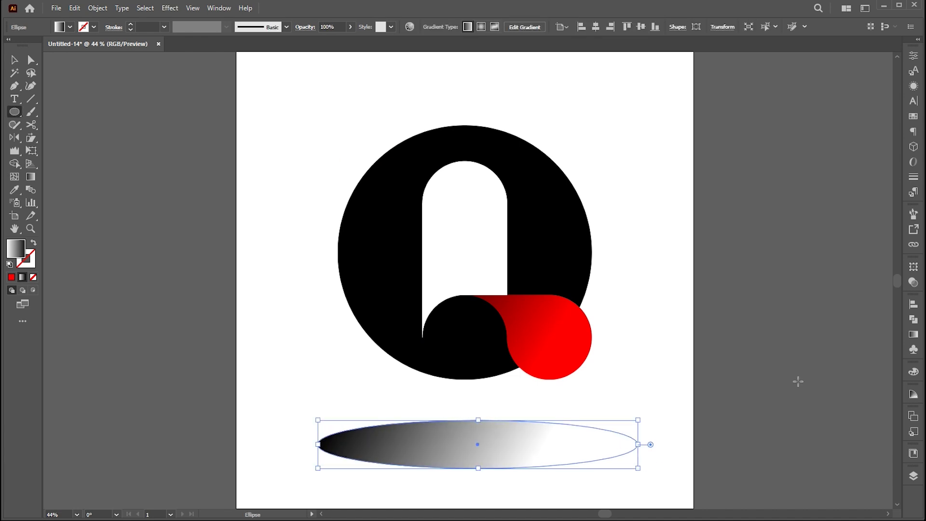
{"action": "left_click", "coordinate": [913, 334]}
{"action": "left_click", "coordinate": [844, 316]}
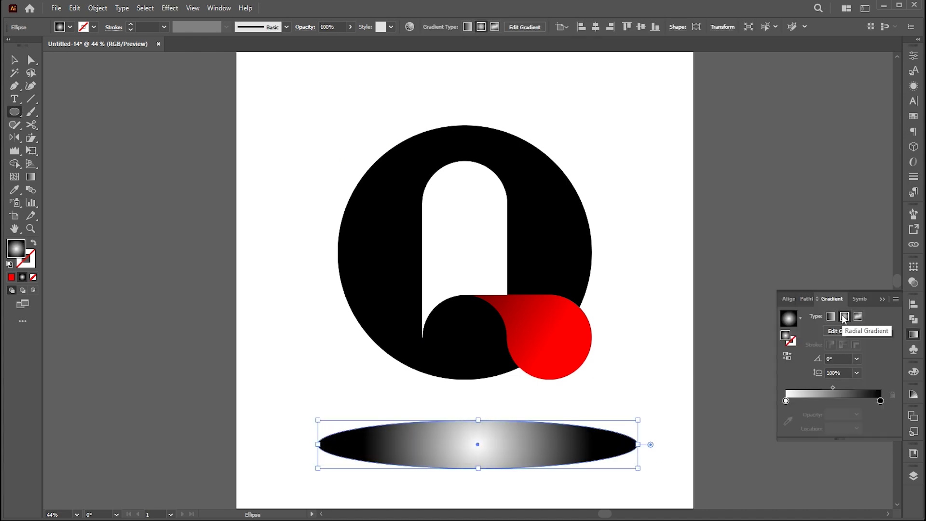
{"action": "left_click", "coordinate": [788, 356]}
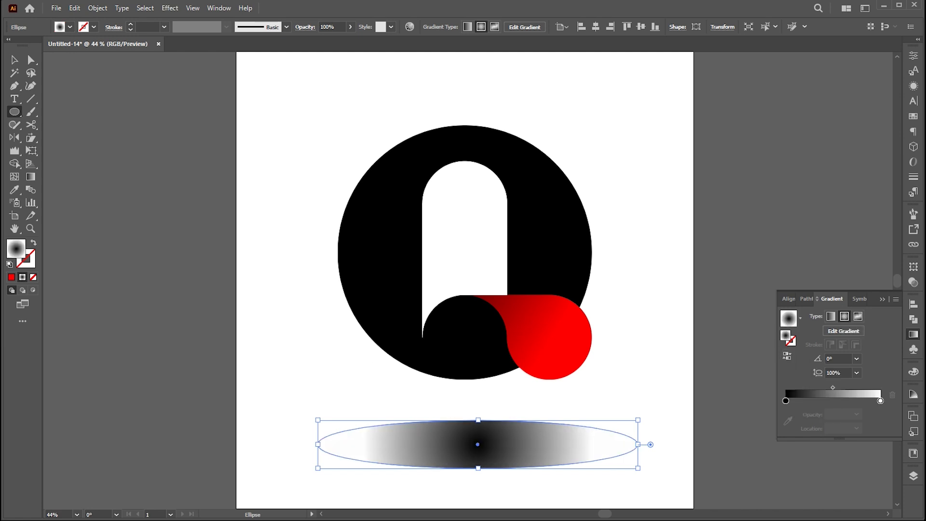
{"action": "left_click", "coordinate": [844, 331]}
{"action": "left_click_drag", "start_coordinate": [477, 331], "coordinate": [482, 427]}
Set the shadow ellipse's opacity to 50%
{"action": "key", "text": "v"}
{"action": "key", "text": "g"}
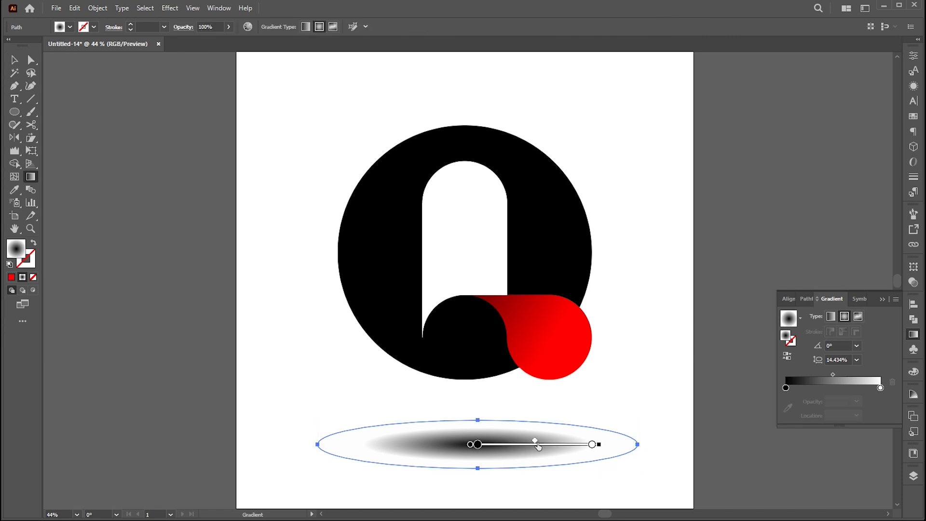
{"action": "key", "text": "ctrl+shift+a"}
{"action": "left_click", "coordinate": [558, 437]}
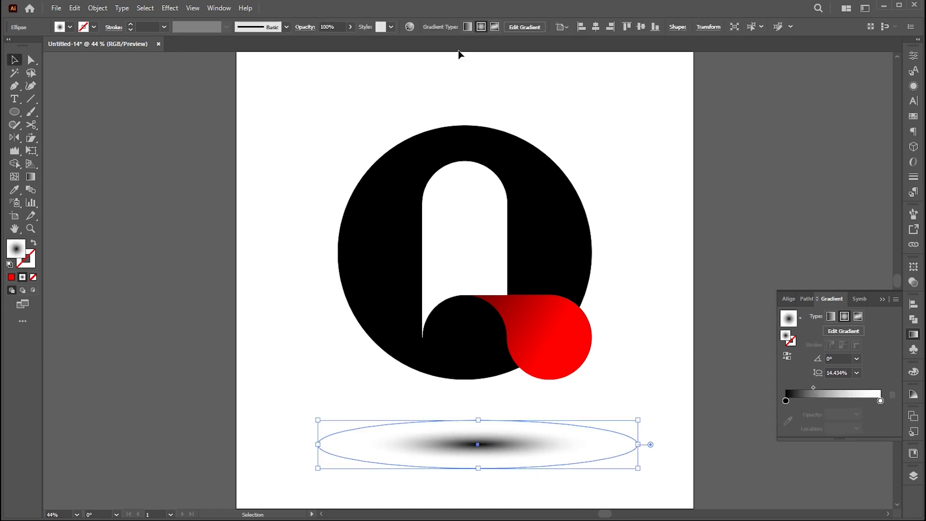
{"action": "left_click", "coordinate": [337, 26]}
{"action": "type", "text": "50"}
{"action": "key", "text": "Return"}
Send the shadow behind the logo and move it up just beneath the circle
{"action": "right_click", "coordinate": [496, 437]}
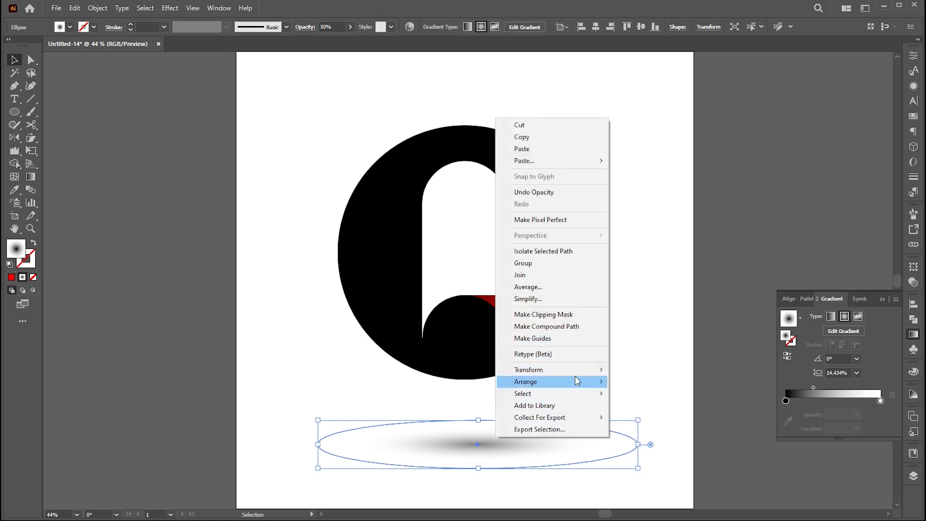
{"action": "mouse_move", "coordinate": [579, 381]}
{"action": "left_click", "coordinate": [670, 417]}
{"action": "left_click_drag", "start_coordinate": [519, 431], "coordinate": [511, 404]}
{"action": "key", "text": "z"}
{"action": "scroll", "coordinate": [614, 453], "scroll_direction": "right", "scroll_amount": 2}
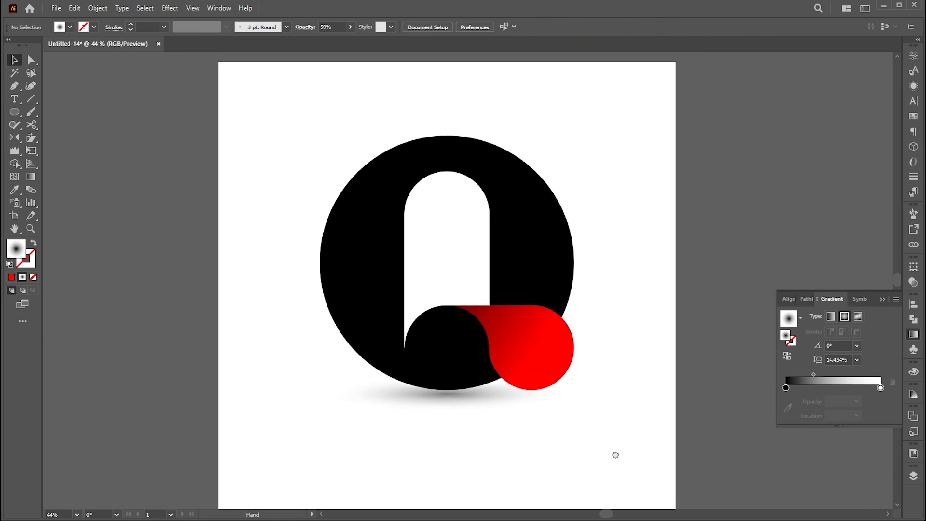
{"action": "key", "text": "ctrl+0"}
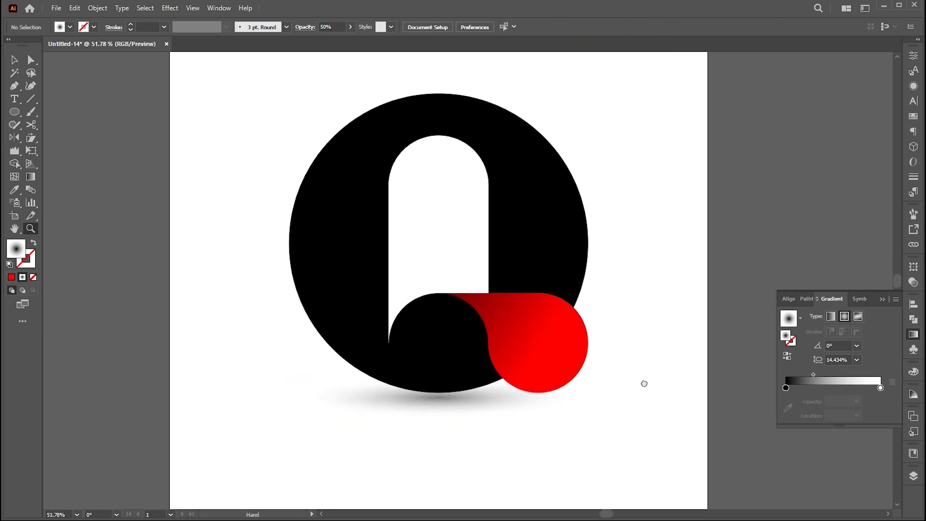
{"action": "left_click_drag", "start_coordinate": [644, 384], "coordinate": [647, 369]}
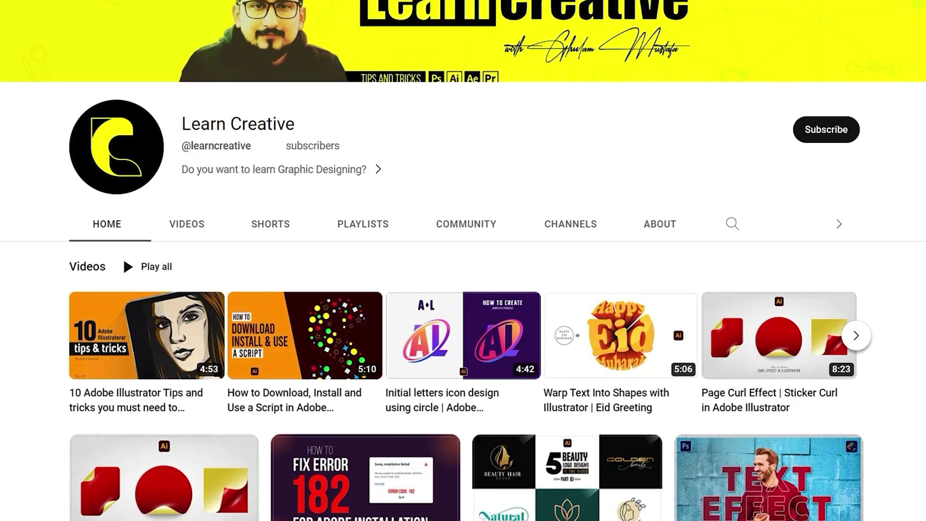